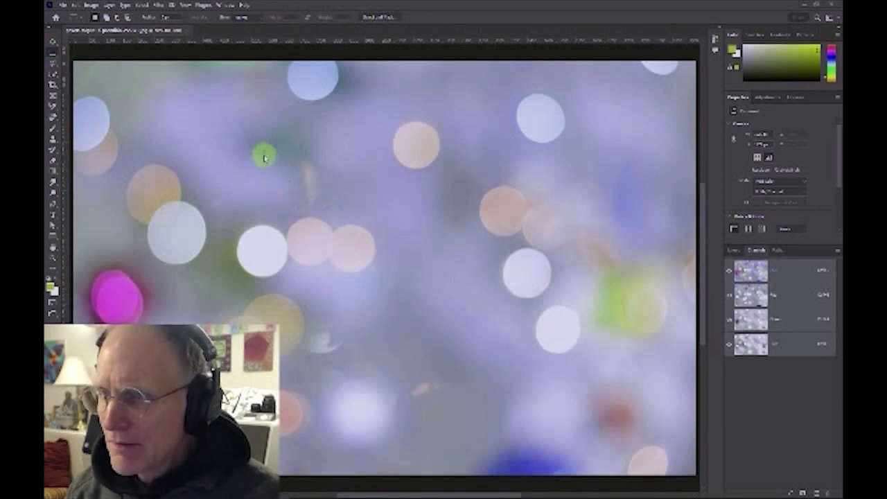
# - Draw a series of rectangular marquee selections across the middle of the image, each replacing the previous one
pyautogui.moveTo(468, 284); pyautogui.dragTo(510, 338)
pyautogui.moveTo(373, 107); pyautogui.dragTo(481, 306)
pyautogui.moveTo(213, 144); pyautogui.dragTo(409, 307)
# - Draw a rectangular selection over the right-of-centre circles, add three separate rectangles to it, and deselect everything
pyautogui.moveTo(480, 151); pyautogui.dragTo(584, 345)
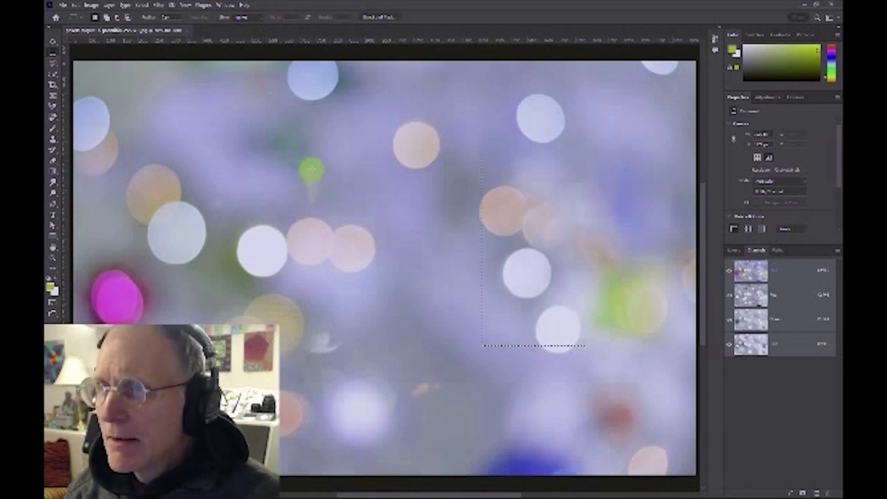
pyautogui.moveTo(295, 140); pyautogui.dragTo(440, 337)
pyautogui.moveTo(193, 146); pyautogui.dragTo(248, 245)
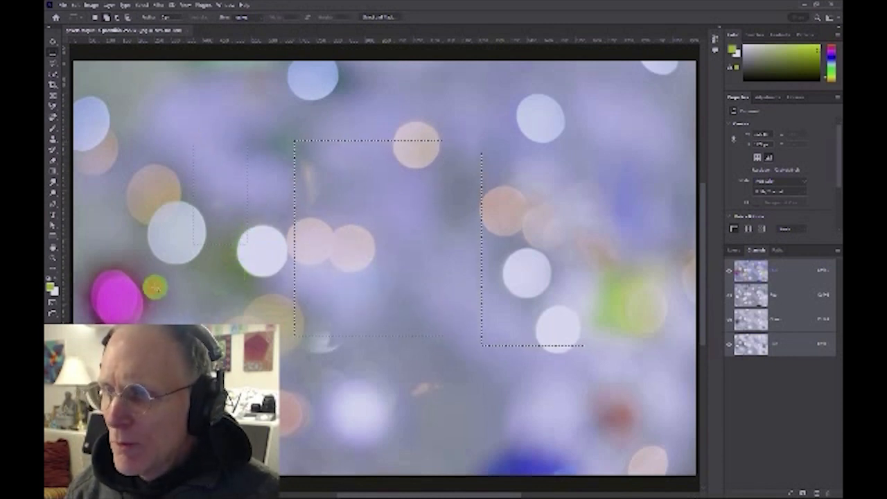
pyautogui.moveTo(154, 287); pyautogui.dragTo(256, 376)
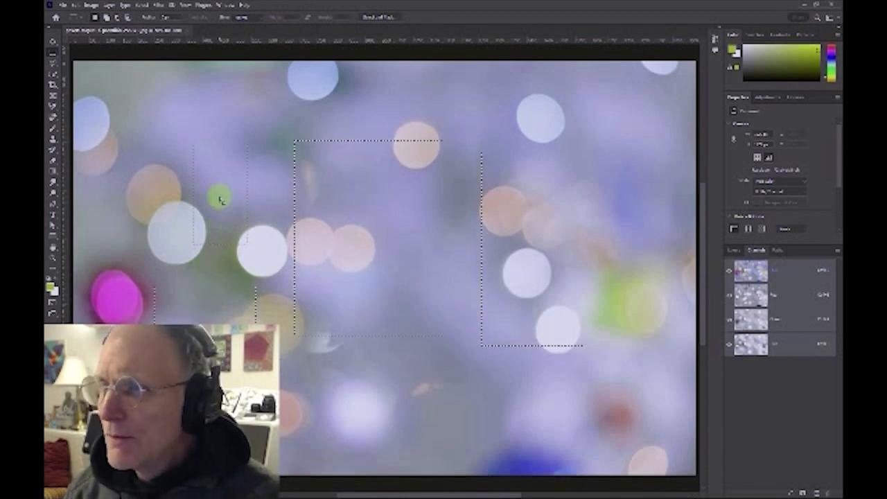
pyautogui.click(195, 103)
pyautogui.click(141, 5)
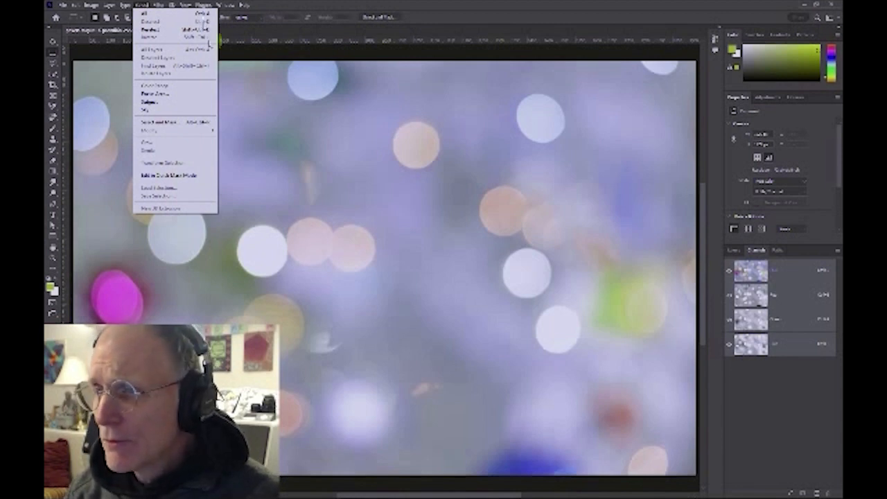
pyautogui.click(298, 172)
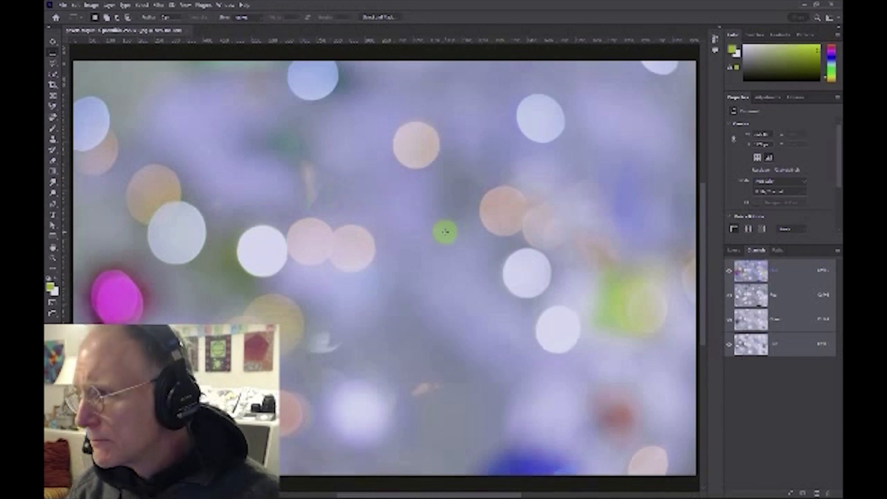
# - Draw one large rectangular selection across the middle of the image and try inverting it
pyautogui.moveTo(241, 135); pyautogui.dragTo(503, 361)
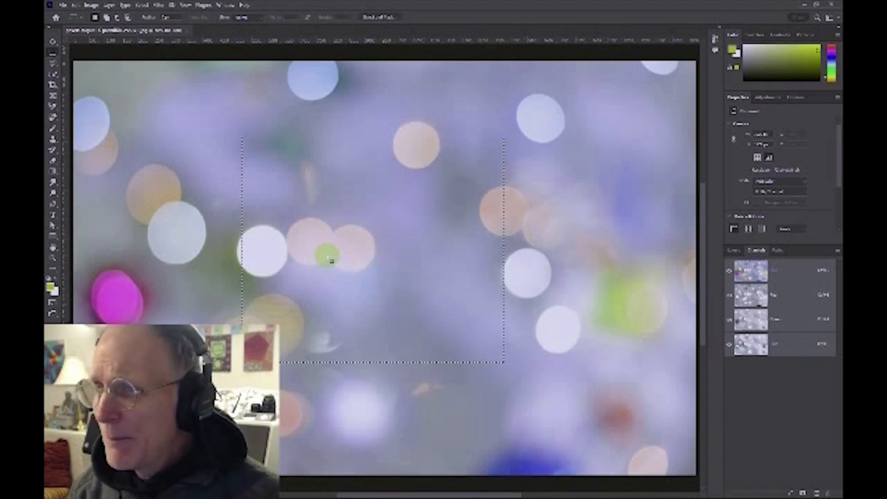
pyautogui.click(142, 5)
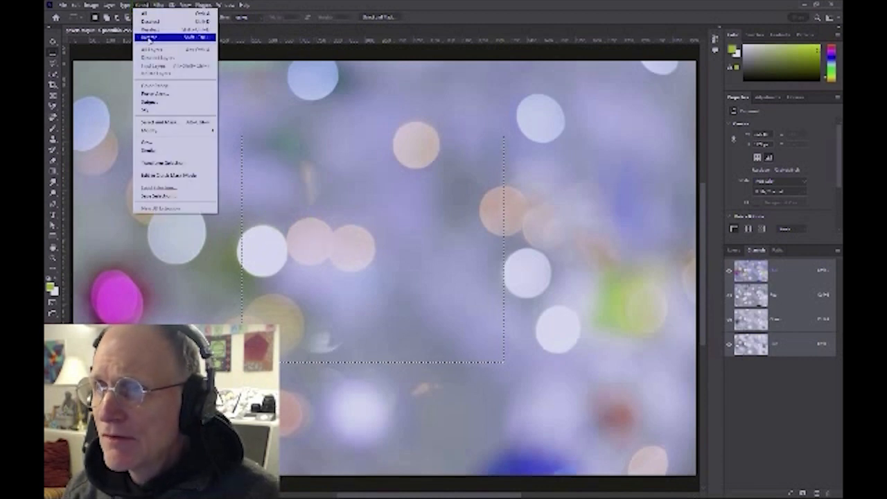
pyautogui.click(149, 39)
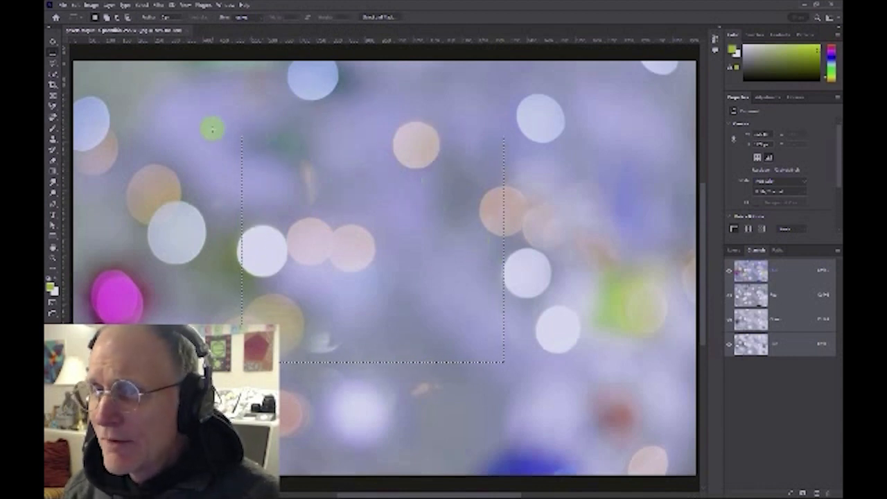
# - Save the central rectangular selection as a new named channel
pyautogui.click(142, 4)
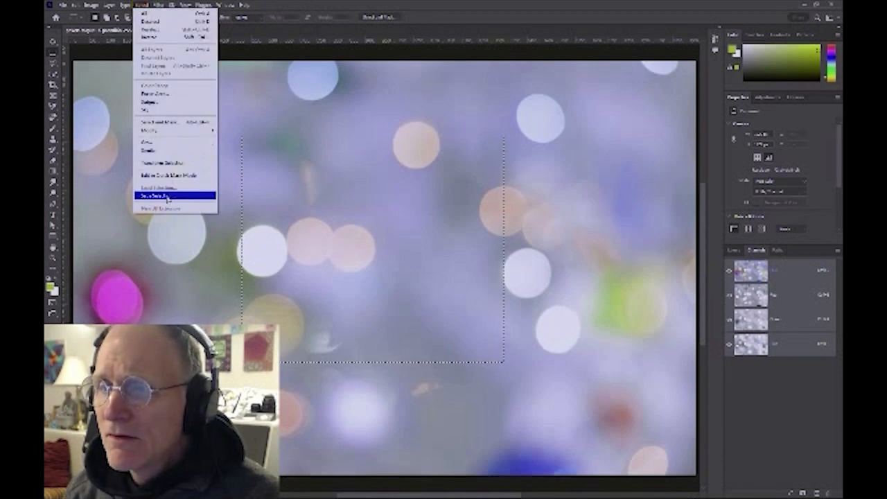
pyautogui.click(167, 196)
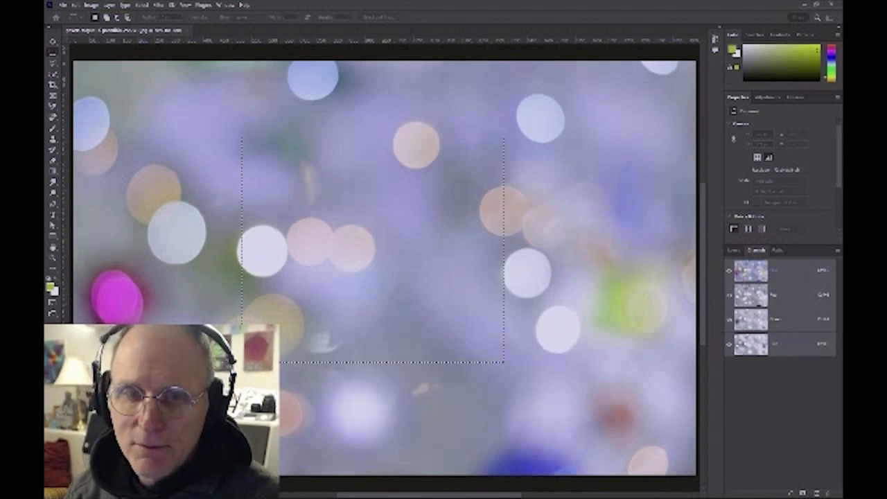
pyautogui.moveTo(151, 346); pyautogui.dragTo(251, 182)
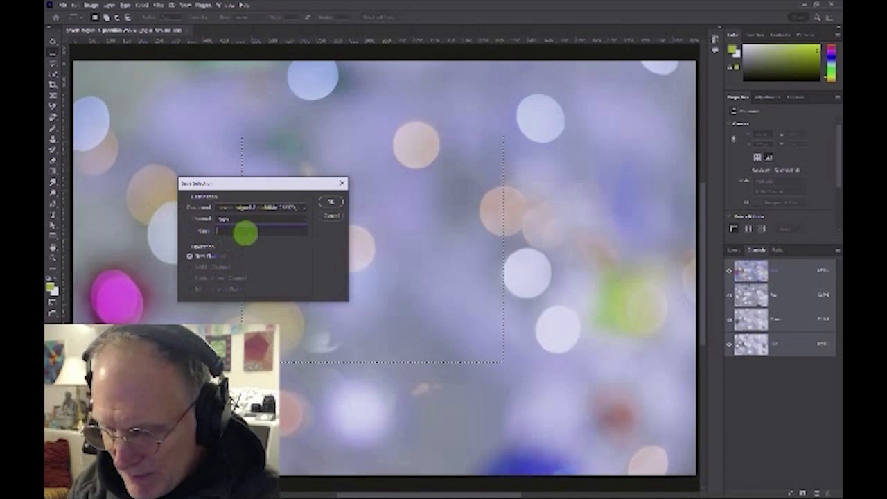
pyautogui.press('Return')
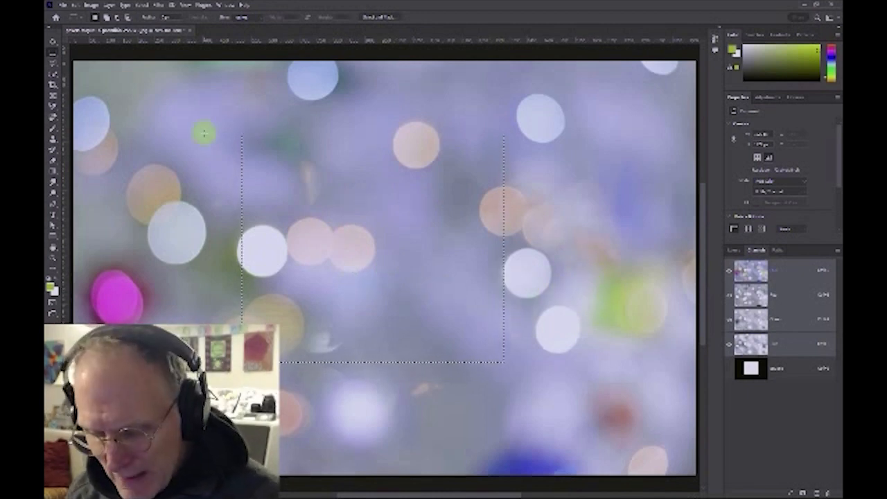
# - Save the inverse of the central rectangular selection as another new channel and deselect
pyautogui.hotkey('ctrl', 'shift', 'i')
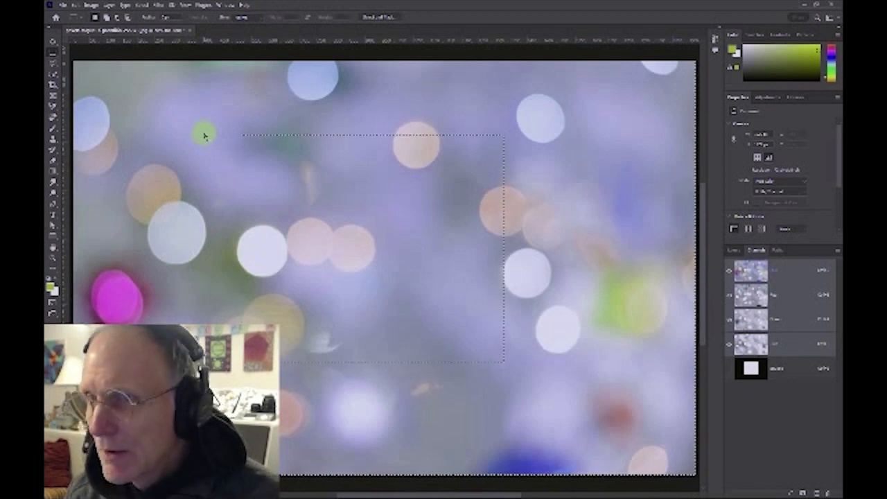
pyautogui.click(142, 5)
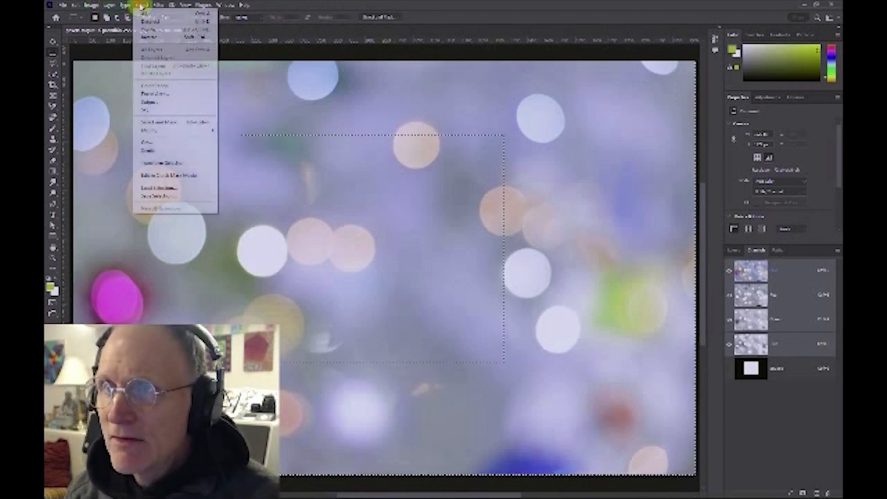
pyautogui.click(158, 197)
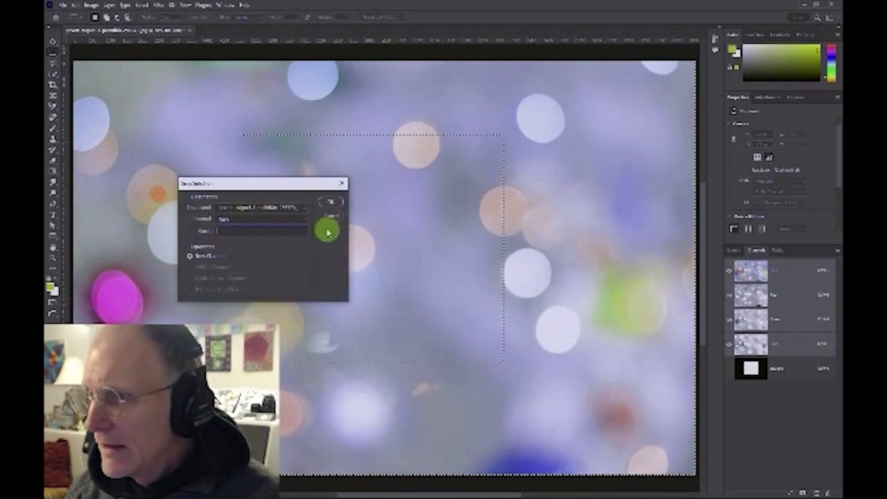
pyautogui.click(330, 200)
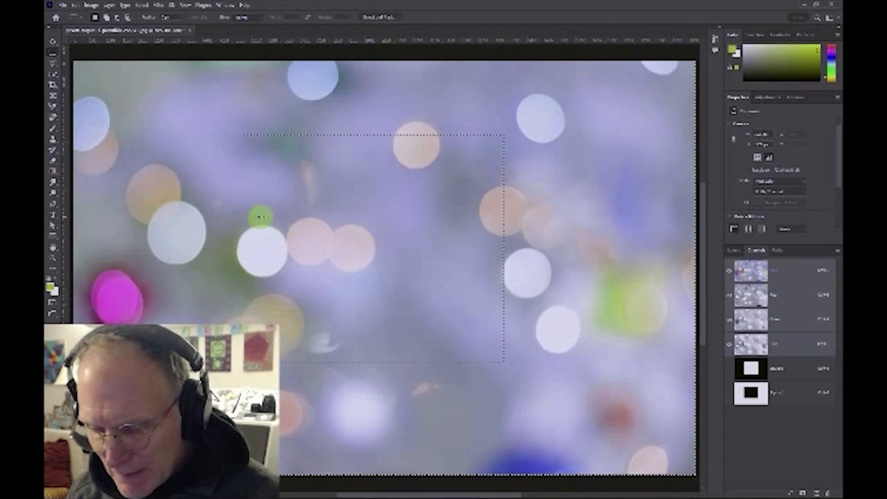
pyautogui.click(260, 219)
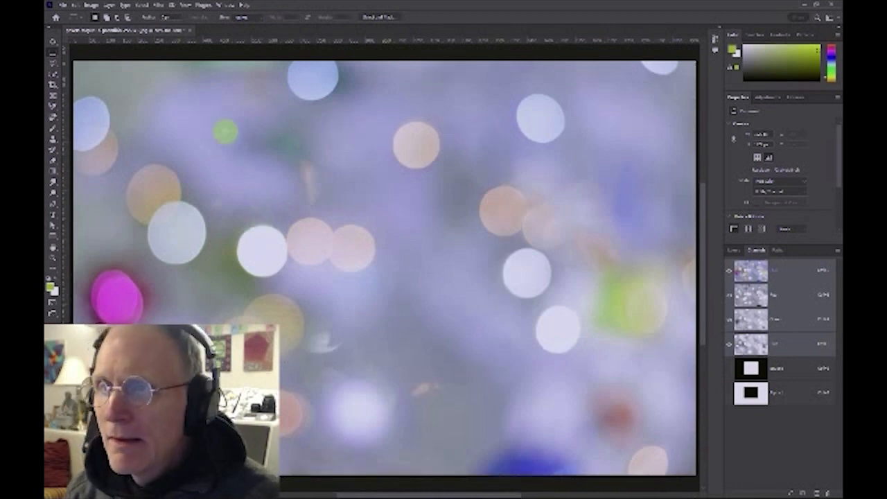
# - Draw a large elliptical selection in the middle of the image with the Elliptical Marquee tool and deselect it
pyautogui.click(54, 53)
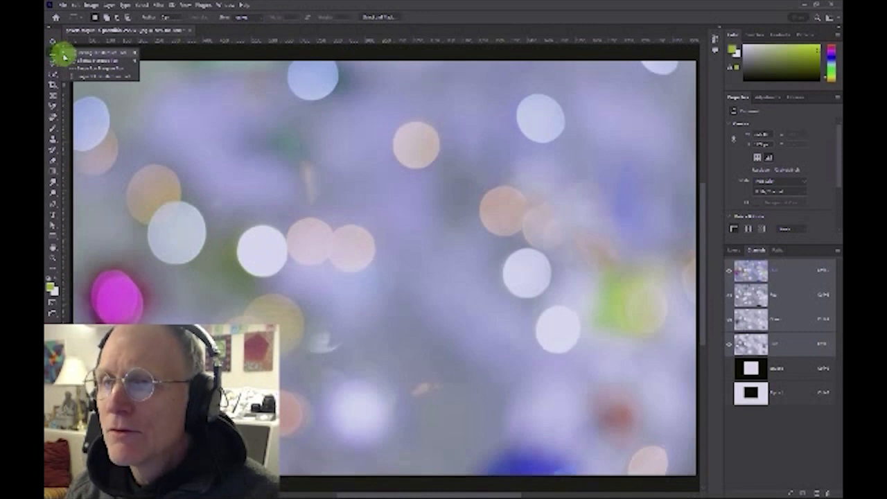
pyautogui.click(93, 63)
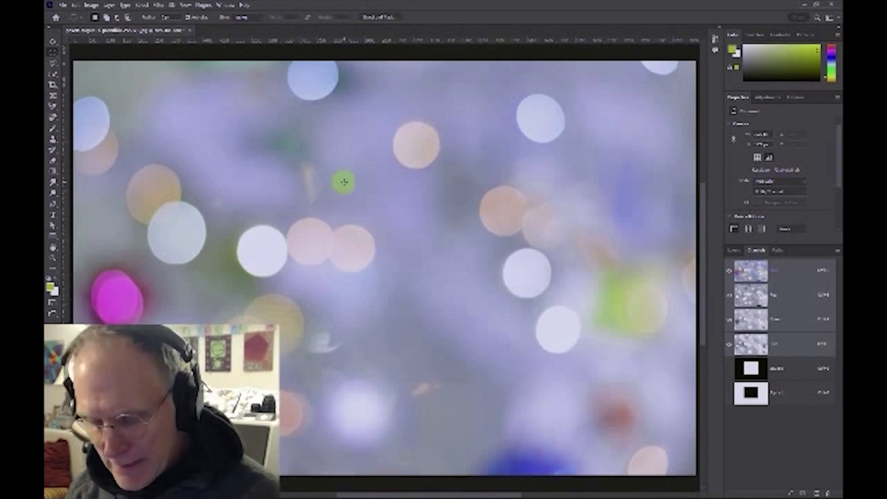
pyautogui.moveTo(301, 149); pyautogui.dragTo(463, 305)
pyautogui.click(438, 336)
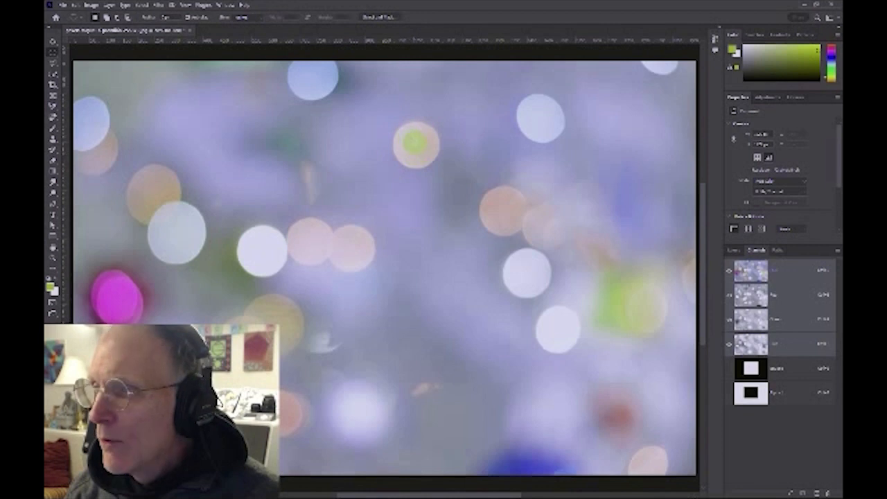
# - Try to select the upper-centre peach circle with an elliptical marquee drawn from its edge, and deselect it
pyautogui.moveTo(408, 132)
pyautogui.mouseDown()
pyautogui.moveTo(459, 198)
pyautogui.moveTo(445, 192)
pyautogui.mouseUp()
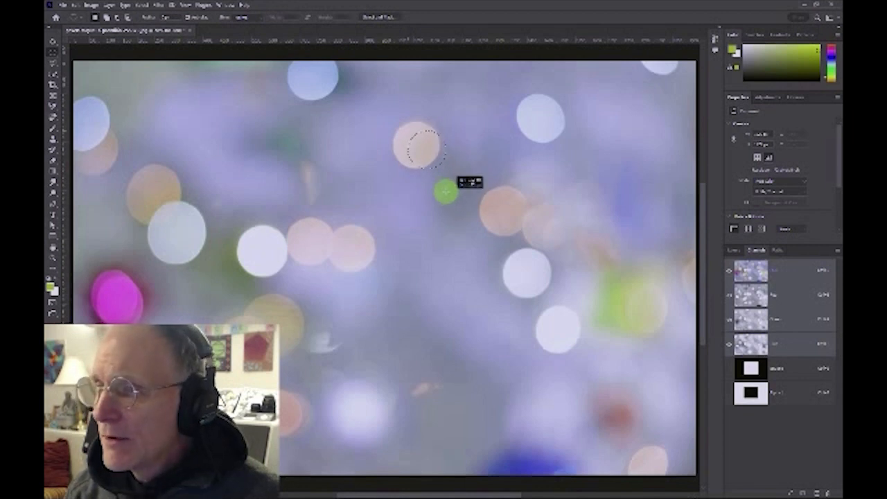
pyautogui.moveTo(446, 192); pyautogui.dragTo(456, 198)
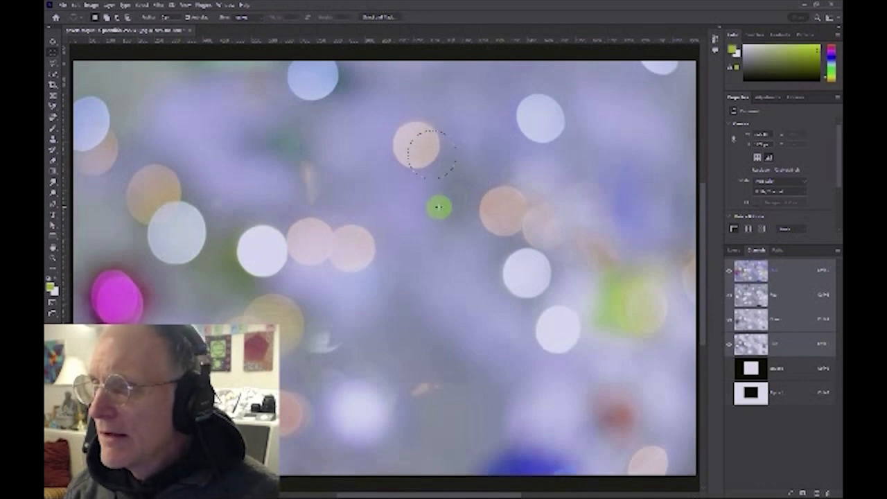
pyautogui.click(435, 210)
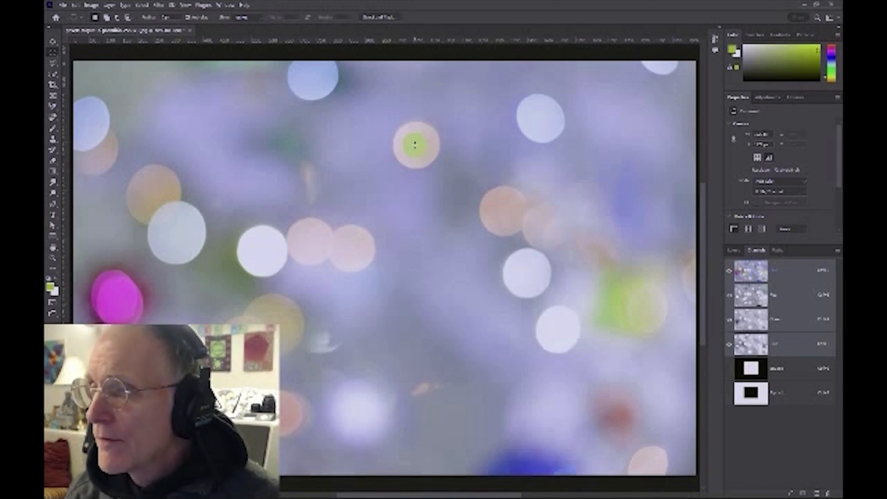
# - Select the upper-centre peach circle from its centre outward, add the white circle beside the pink pair, and deselect both
pyautogui.moveTo(414, 145); pyautogui.dragTo(437, 121)
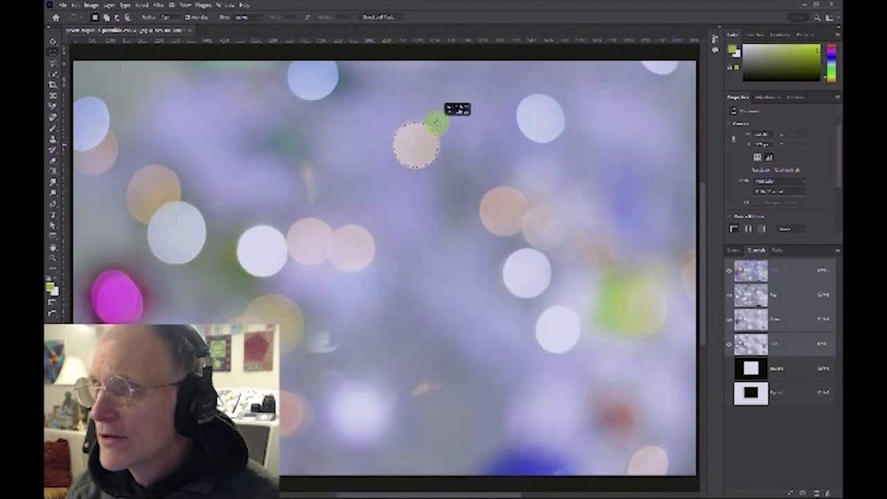
pyautogui.moveTo(436, 122); pyautogui.dragTo(437, 122)
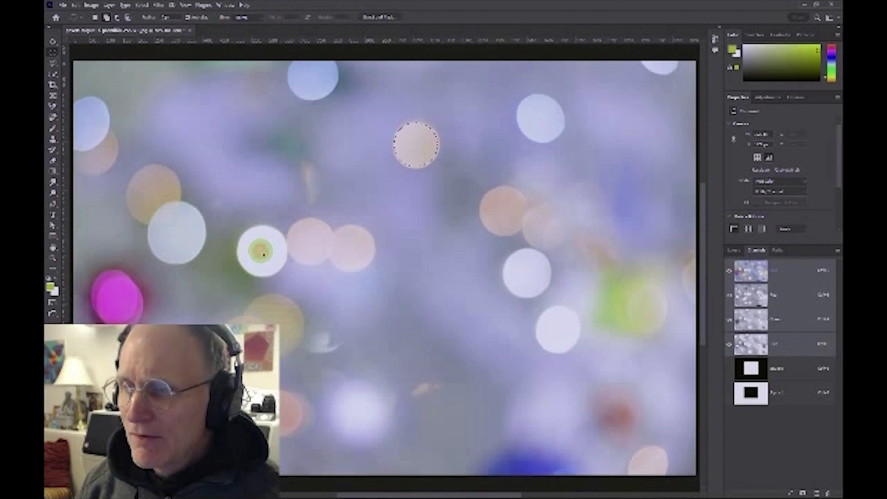
pyautogui.moveTo(275, 236)
pyautogui.mouseDown()
pyautogui.moveTo(296, 221)
pyautogui.moveTo(284, 220)
pyautogui.mouseUp()
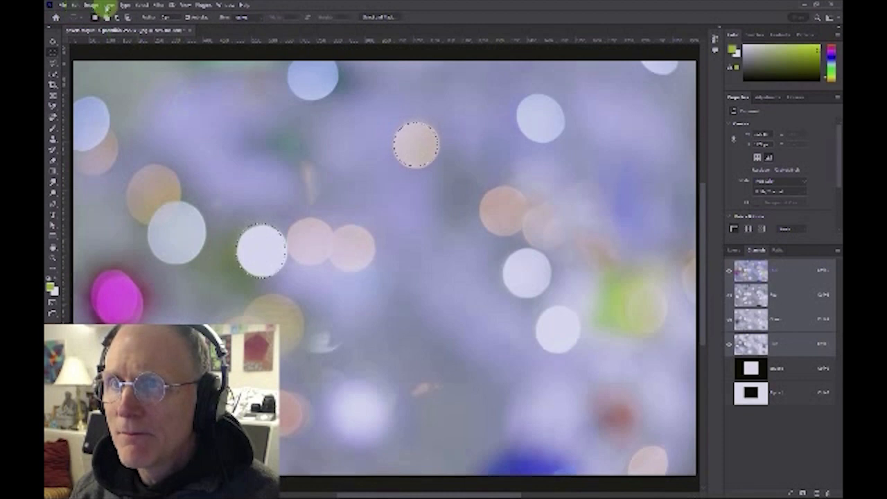
pyautogui.click(141, 5)
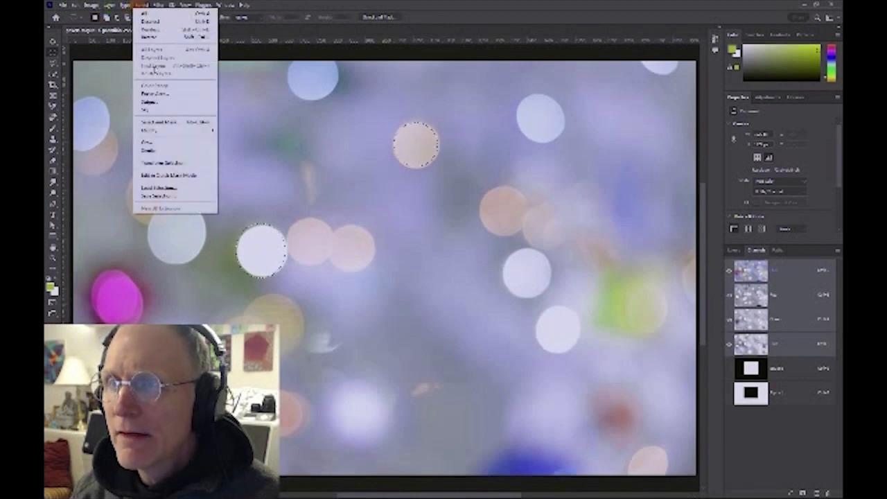
pyautogui.click(151, 22)
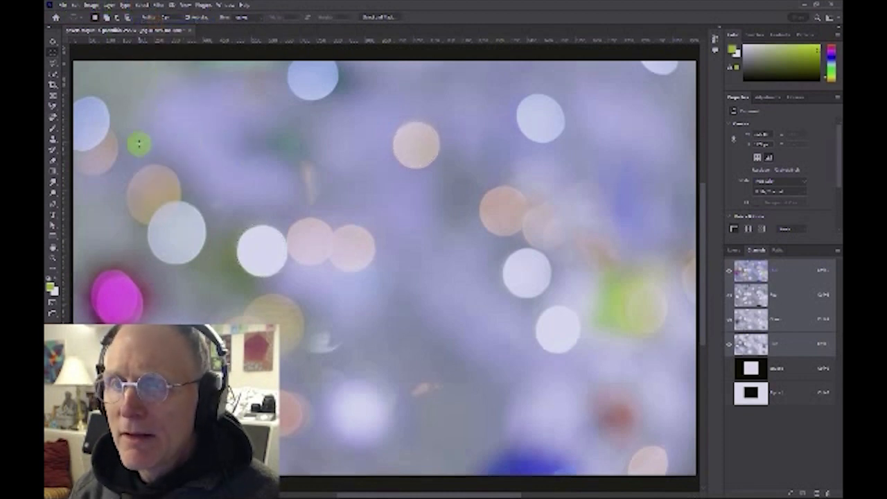
# - Trace the white circle and the upper-centre peach circle freehand with the Lasso tool, as separate selections
pyautogui.click(53, 65)
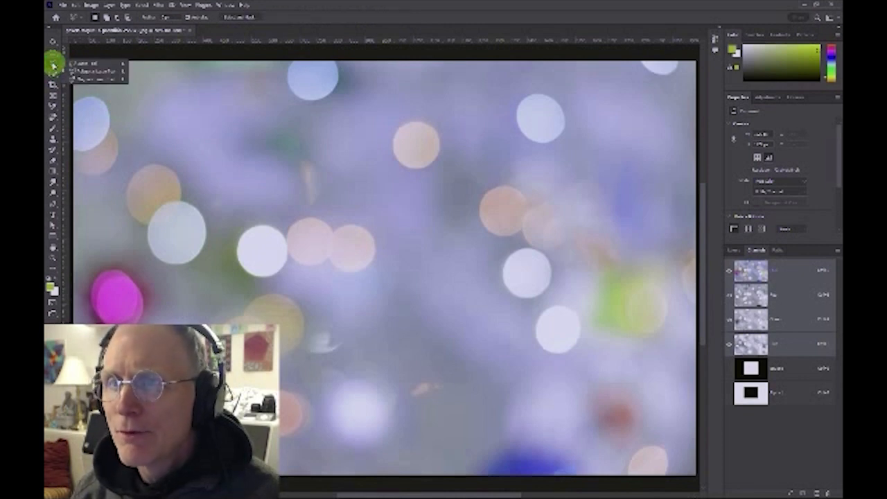
pyautogui.click(100, 67)
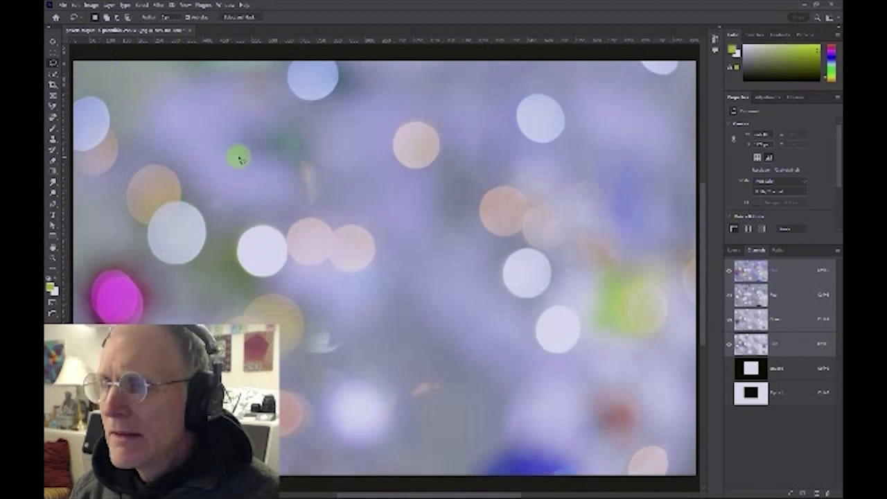
pyautogui.moveTo(286, 239)
pyautogui.mouseDown()
pyautogui.moveTo(257, 232)
pyautogui.moveTo(242, 250)
pyautogui.moveTo(263, 271)
pyautogui.moveTo(286, 258)
pyautogui.moveTo(277, 233)
pyautogui.mouseUp()
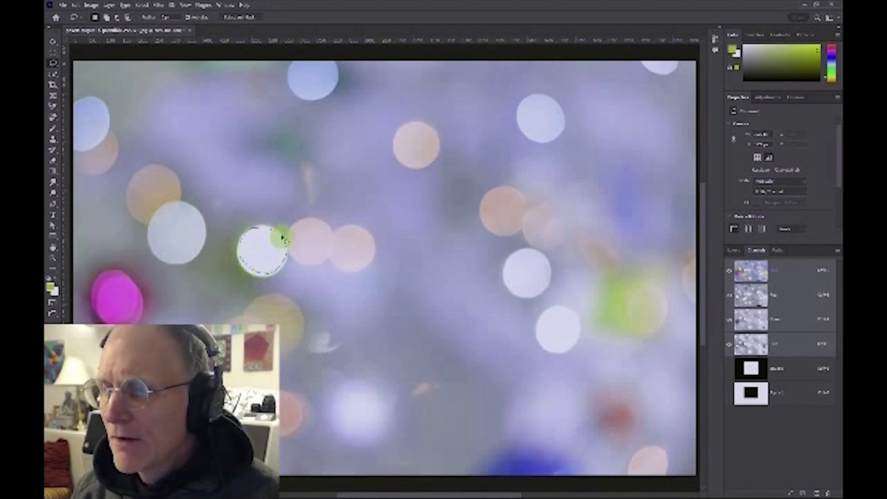
pyautogui.moveTo(415, 113)
pyautogui.mouseDown()
pyautogui.moveTo(396, 154)
pyautogui.moveTo(410, 167)
pyautogui.moveTo(431, 164)
pyautogui.moveTo(438, 147)
pyautogui.moveTo(414, 124)
pyautogui.mouseUp()
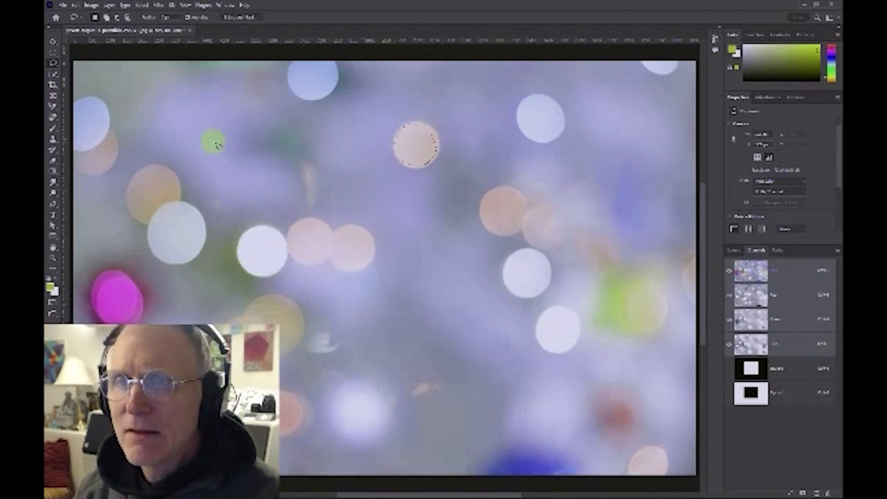
# - Outline the pink circle next to the white one as a selection with the Polygonal Lasso tool
pyautogui.click(53, 64)
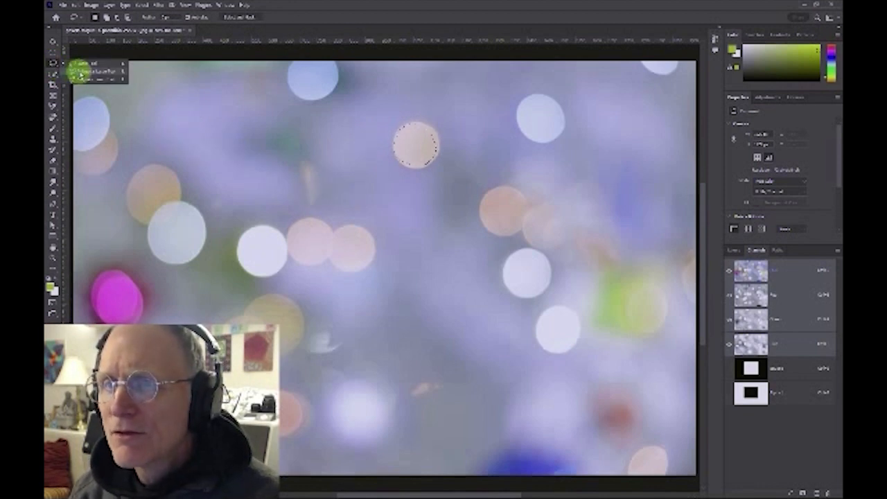
pyautogui.click(80, 71)
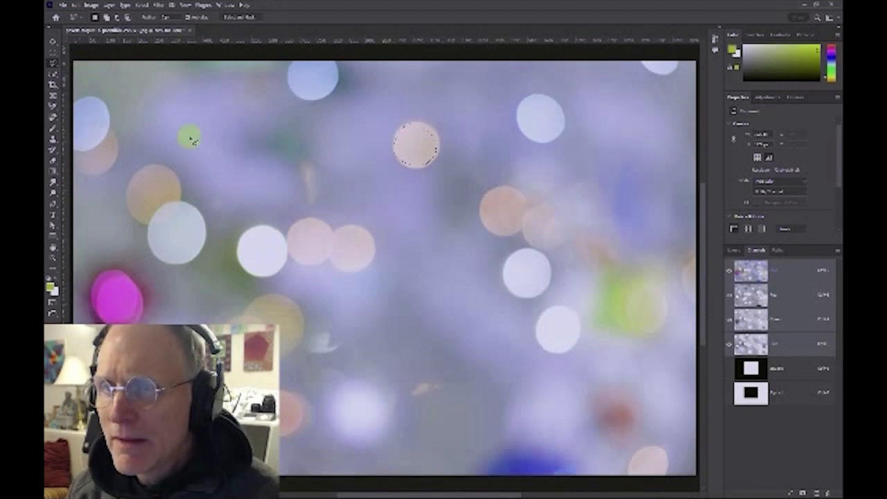
pyautogui.click(331, 232)
pyautogui.moveTo(315, 221)
pyautogui.mouseDown()
pyautogui.moveTo(291, 226)
pyautogui.moveTo(289, 259)
pyautogui.moveTo(318, 269)
pyautogui.moveTo(334, 262)
pyautogui.moveTo(333, 234)
pyautogui.mouseUp()
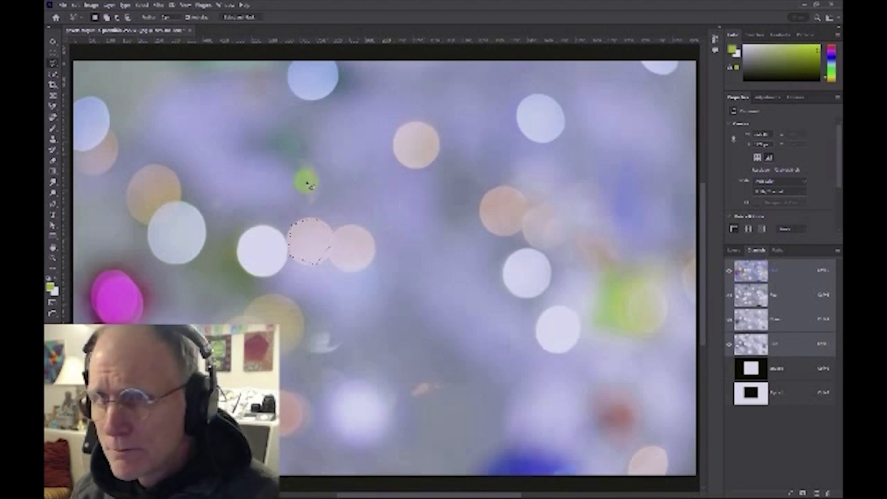
# - Outline the upper-centre peach circle as a selection with the Magnetic Lasso tool
pyautogui.click(54, 63)
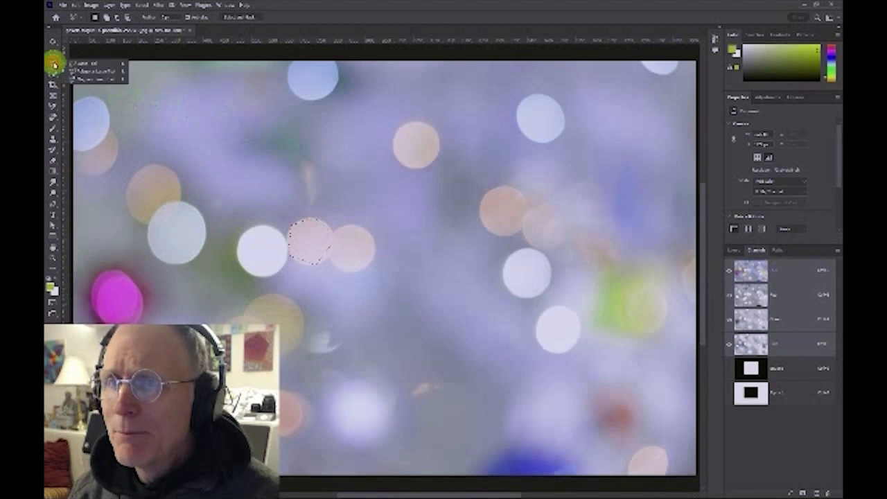
pyautogui.click(93, 79)
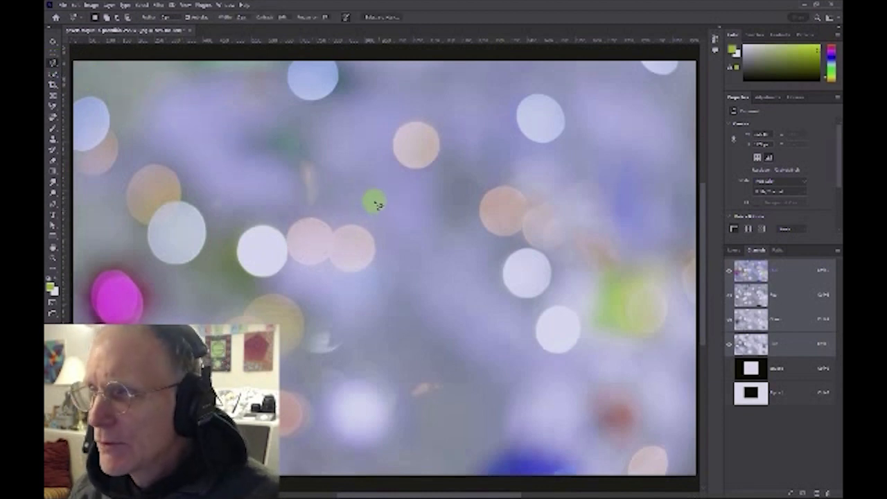
pyautogui.click(394, 153)
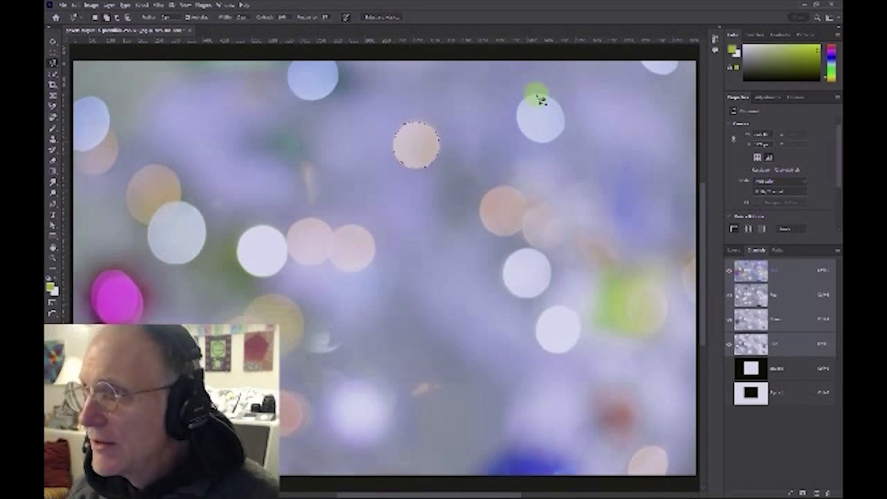
# - Add the upper-right bluish-white circle and the white circle beside the pink pair to the magnetic selection, and deselect everything
pyautogui.moveTo(519, 127)
pyautogui.mouseDown()
pyautogui.moveTo(559, 147)
pyautogui.moveTo(568, 136)
pyautogui.moveTo(563, 109)
pyautogui.moveTo(542, 99)
pyautogui.moveTo(521, 111)
pyautogui.moveTo(528, 212)
pyautogui.mouseUp()
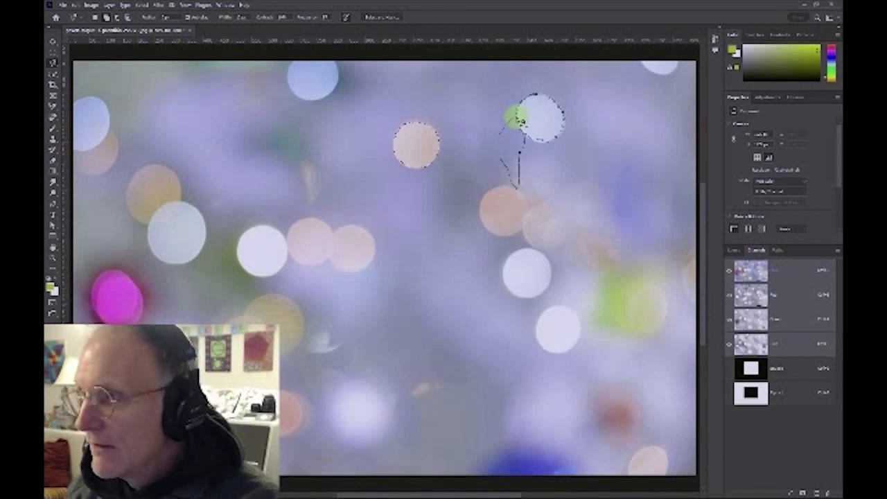
pyautogui.click(521, 121)
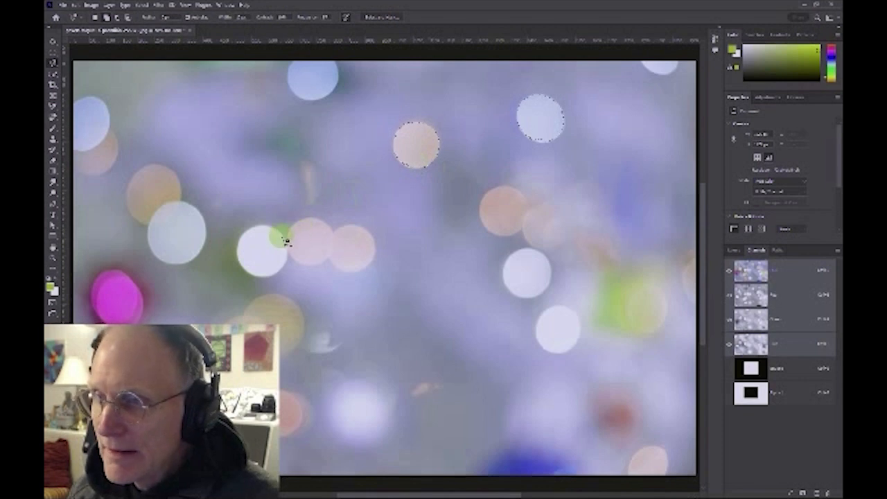
pyautogui.click(276, 229)
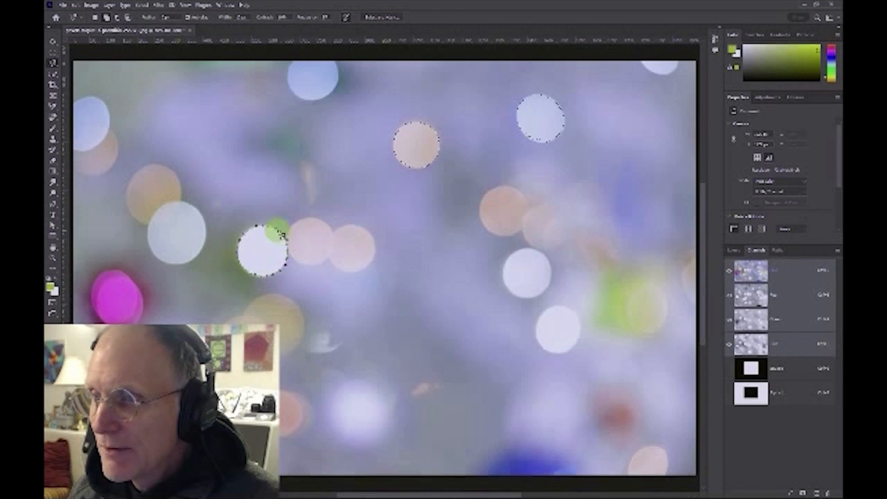
pyautogui.click(279, 233)
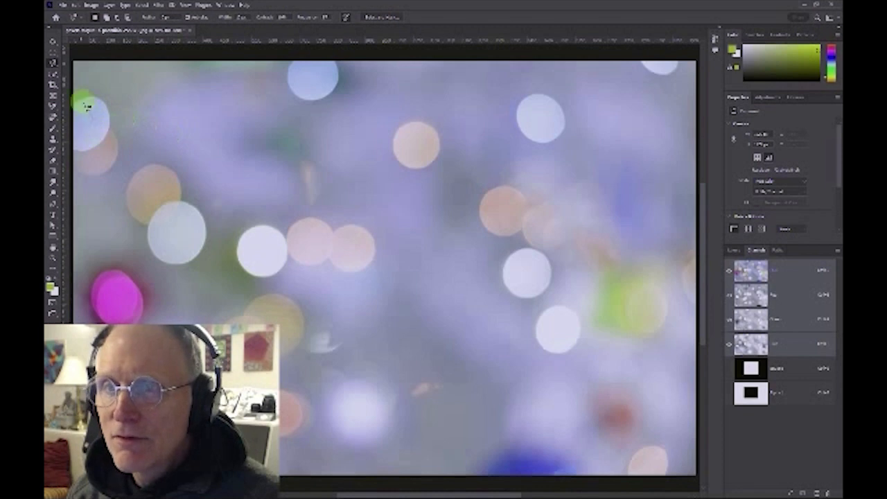
# - Activate the Magic Wand tool and set its sample size to 11 by 11 Average
pyautogui.click(54, 76)
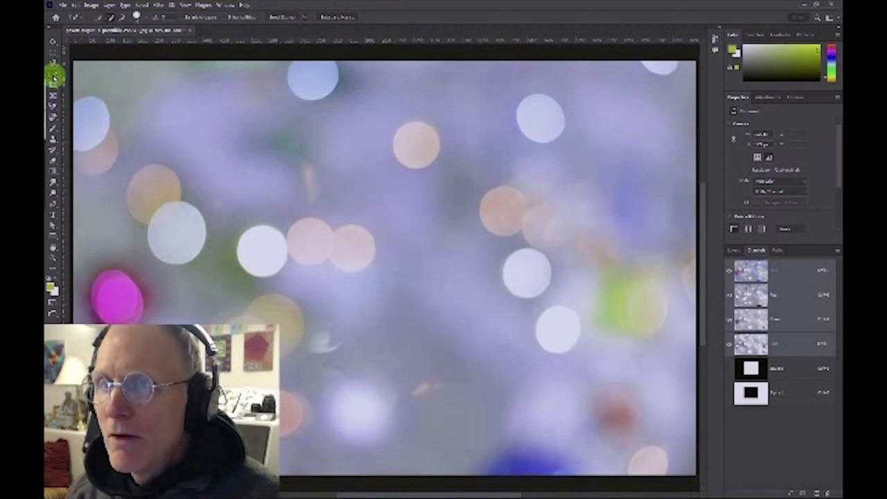
pyautogui.click(54, 75)
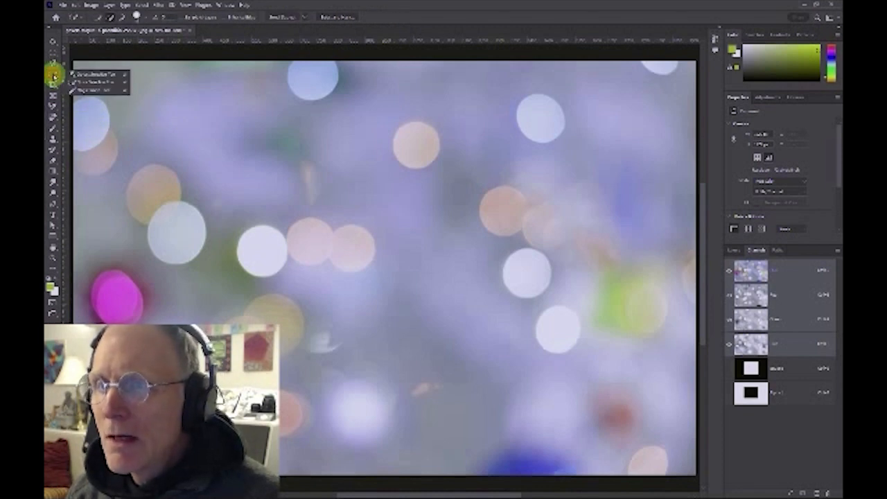
pyautogui.click(103, 90)
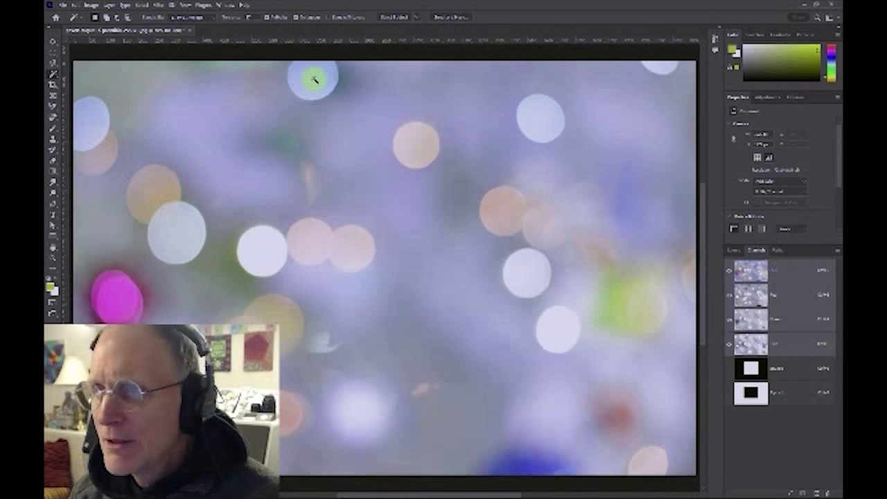
pyautogui.click(211, 18)
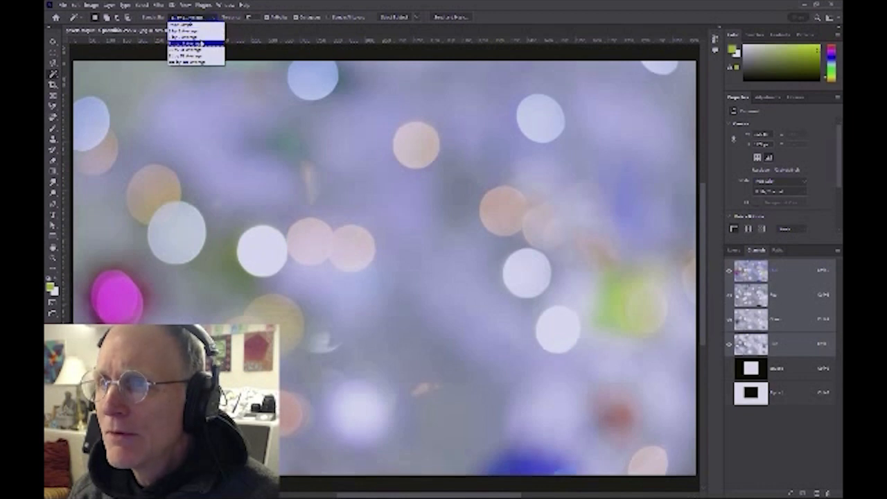
pyautogui.click(201, 43)
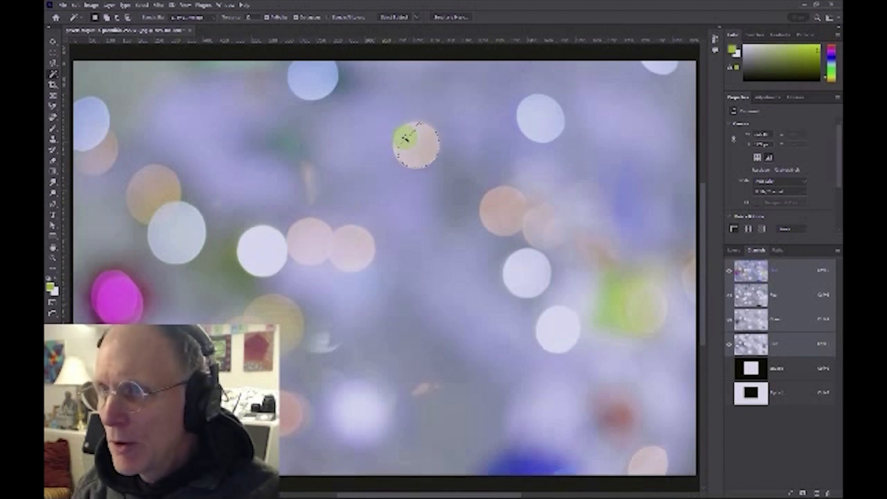
# - Set the Magic Wand tolerance to 10 and clear the current selection around the peach circle
pyautogui.moveTo(255, 18); pyautogui.dragTo(240, 18)
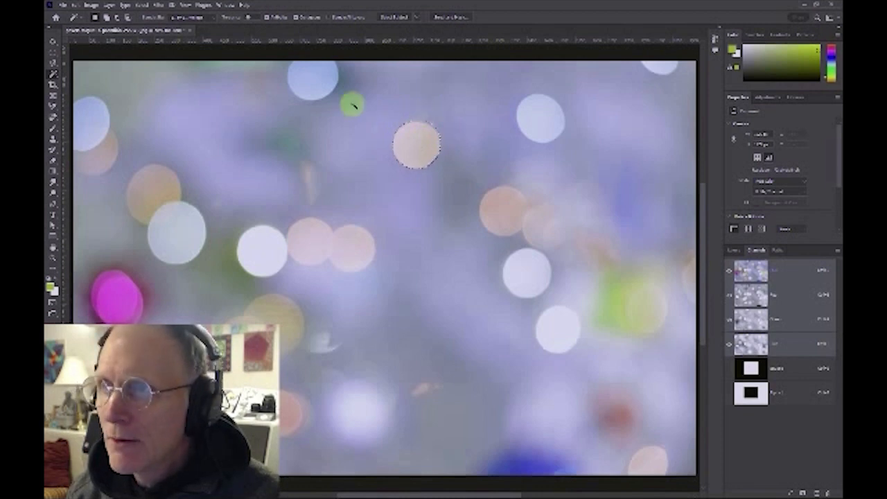
pyautogui.click(248, 17)
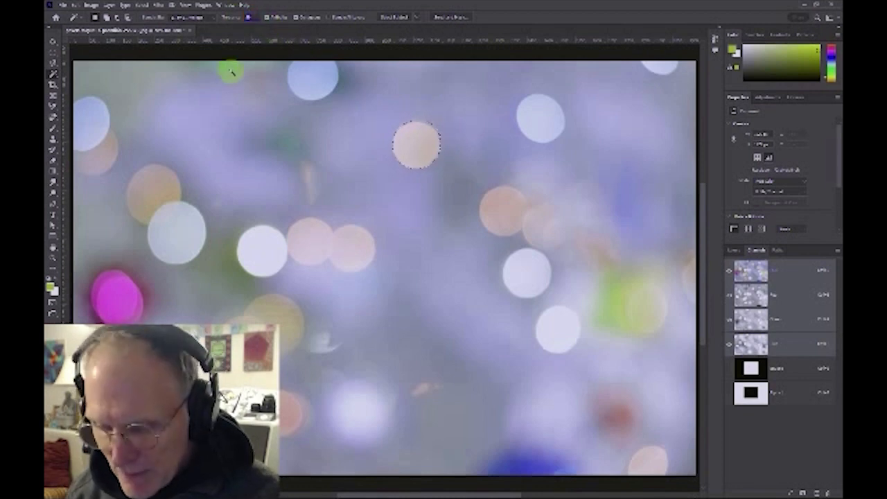
pyautogui.write('10')
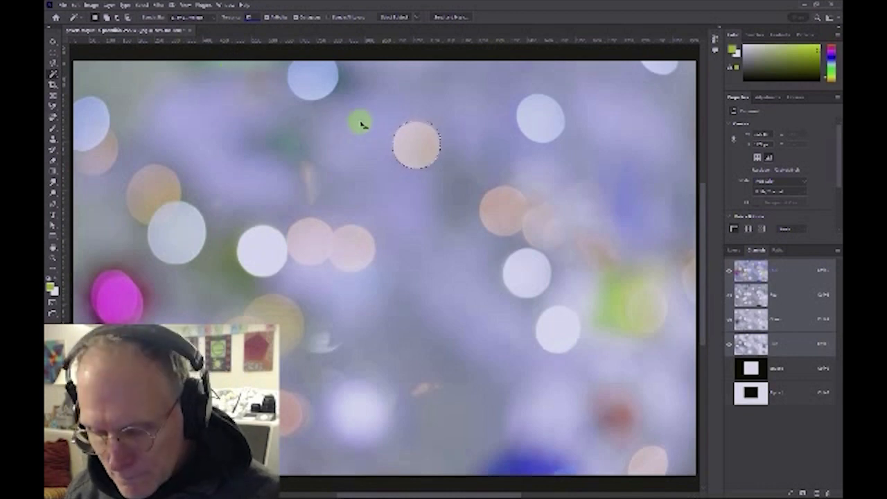
pyautogui.hotkey('ctrl', 'd')
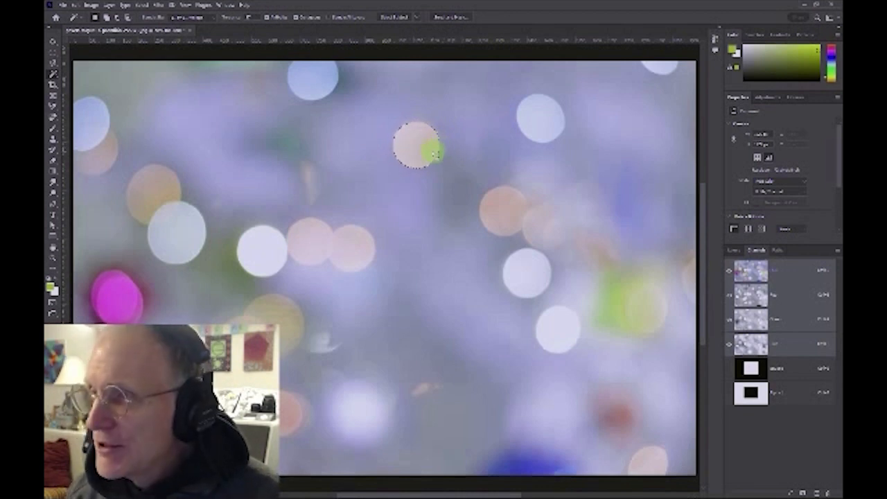
# - Add the upper-right, top-edge and left-edge blue circles, the magenta circle, and the two white circles to the peach circle's Magic Wand selection
pyautogui.click(540, 119)
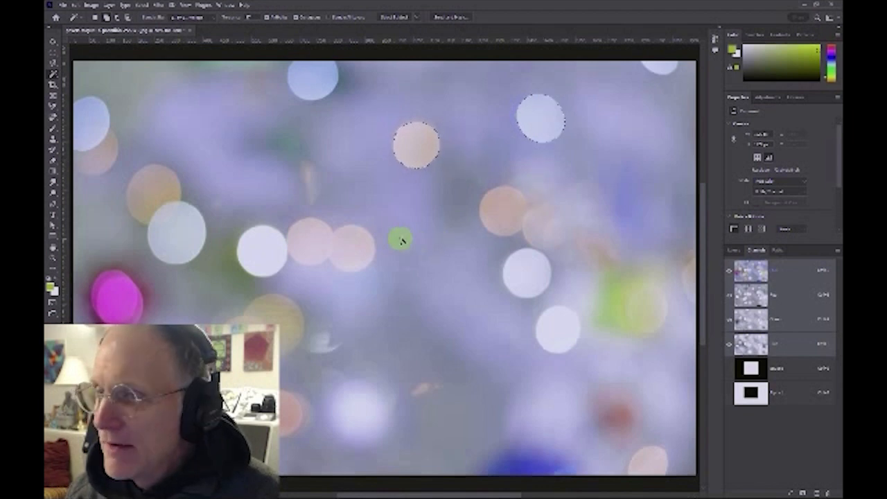
pyautogui.click(263, 255)
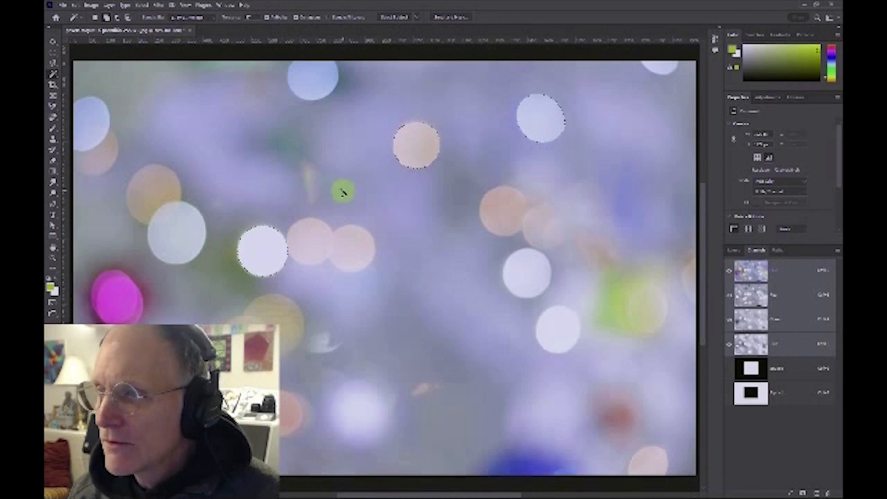
pyautogui.click(313, 76)
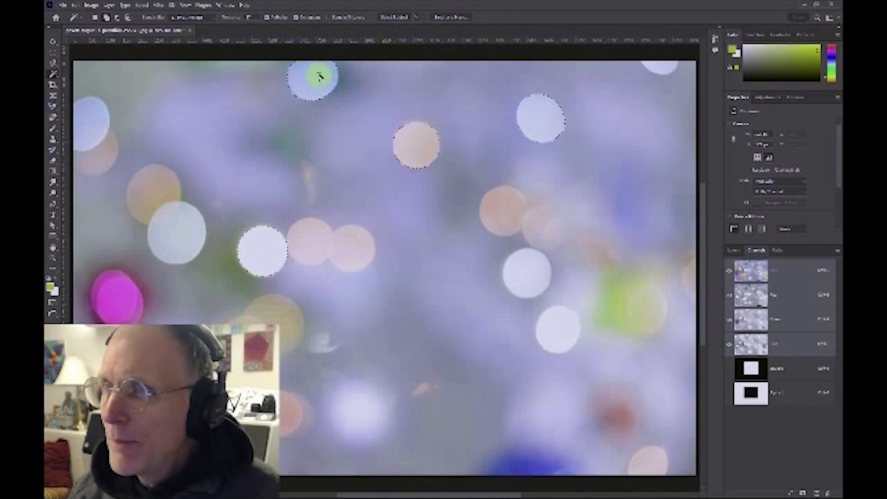
pyautogui.click(89, 120)
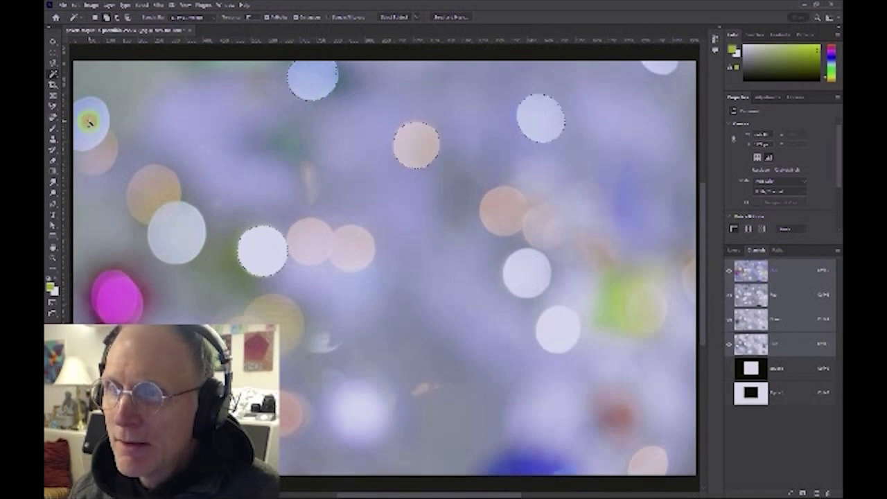
pyautogui.click(119, 296)
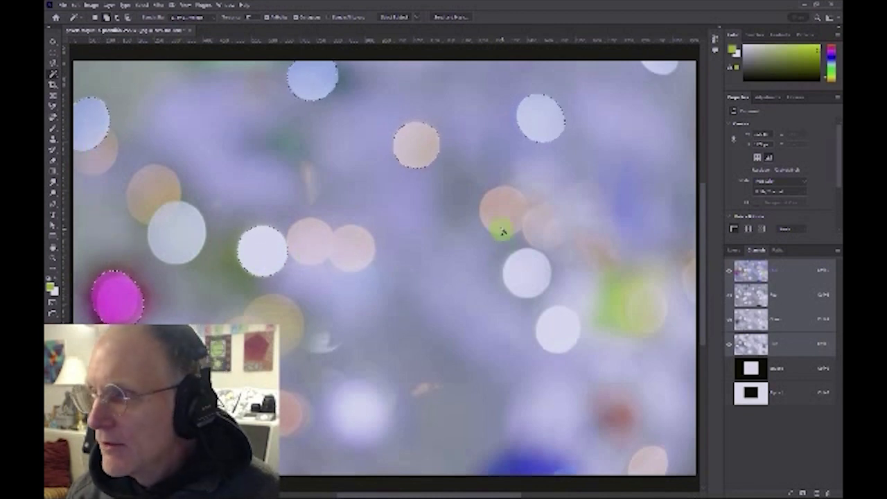
pyautogui.click(524, 271)
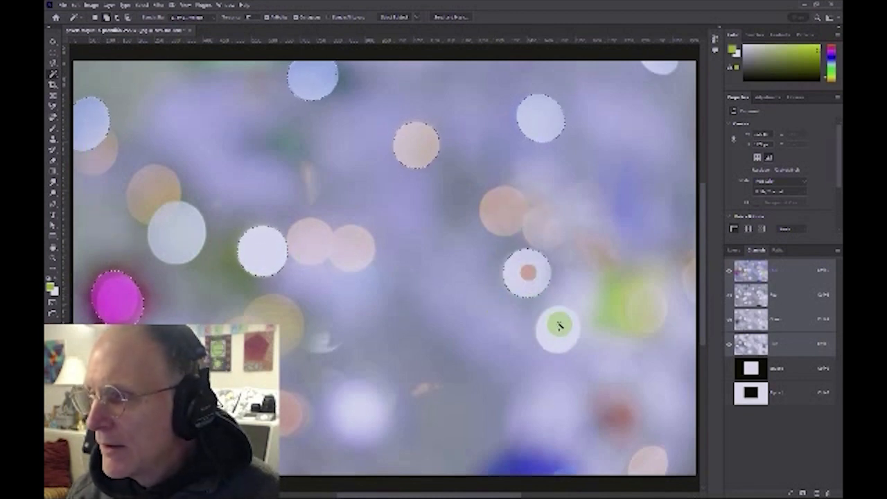
# - Try to add the lower white circle beside the green patch to the Magic Wand selection
pyautogui.click(561, 332)
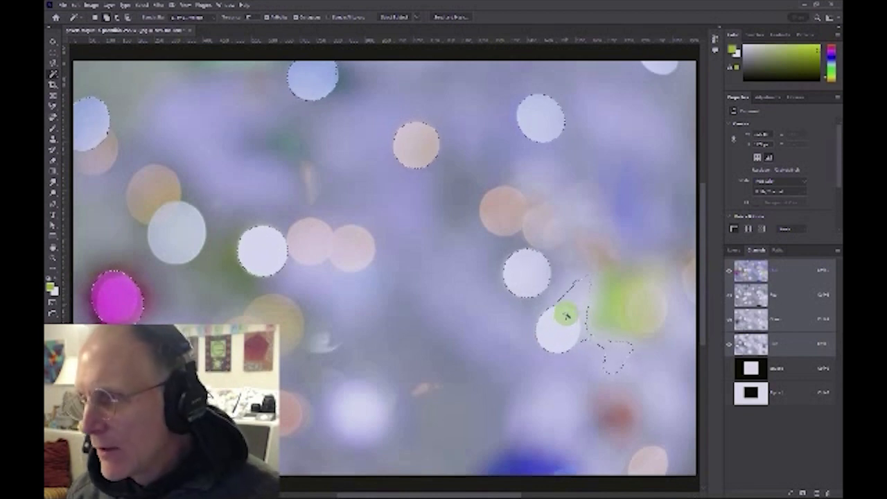
pyautogui.moveTo(564, 314); pyautogui.dragTo(573, 313)
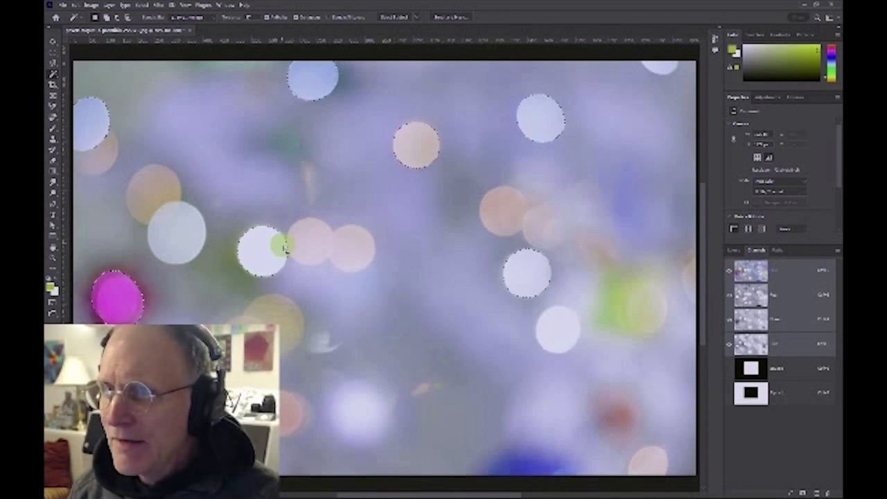
# - Save the combined circle selection as a new named channel
pyautogui.click(142, 4)
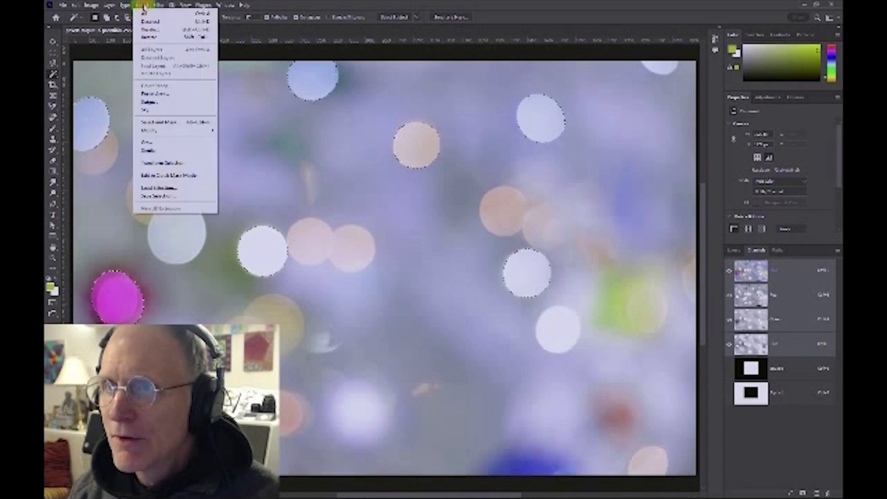
pyautogui.click(171, 196)
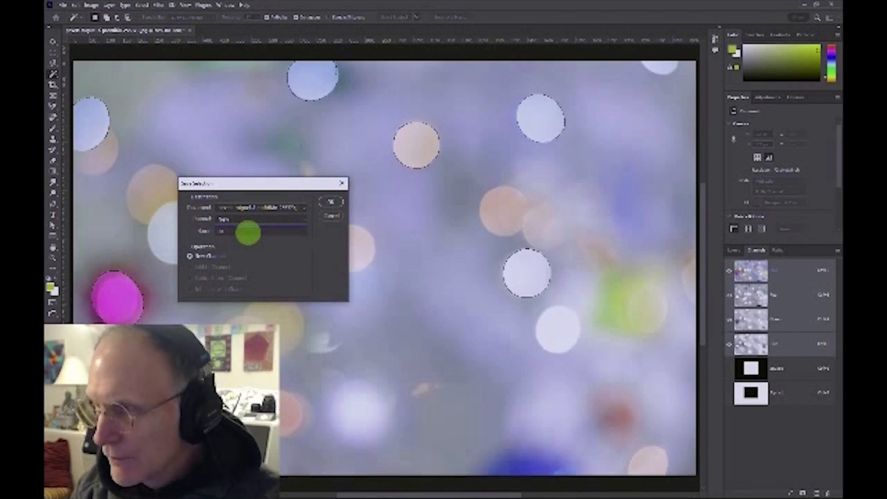
pyautogui.press('Return')
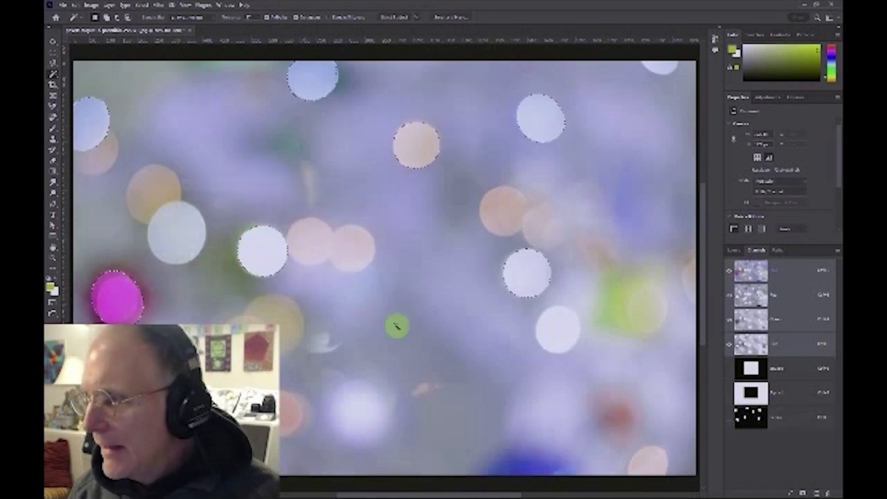
# - Examine the saved circle channel on its own and as an overlay on the image, hide it, and return to the layer list
pyautogui.click(750, 416)
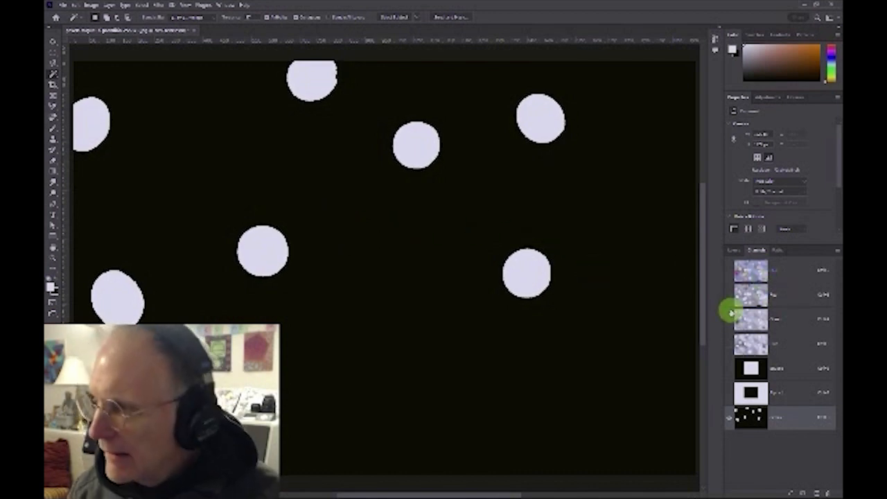
pyautogui.click(730, 270)
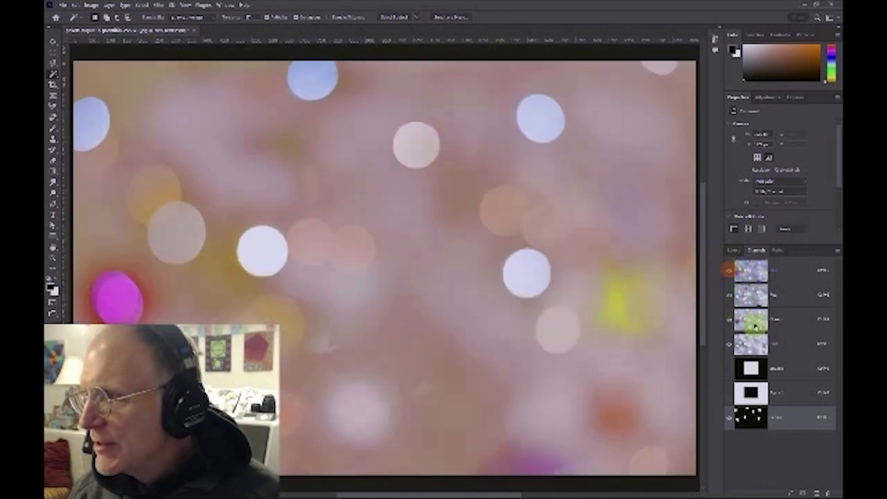
pyautogui.click(728, 420)
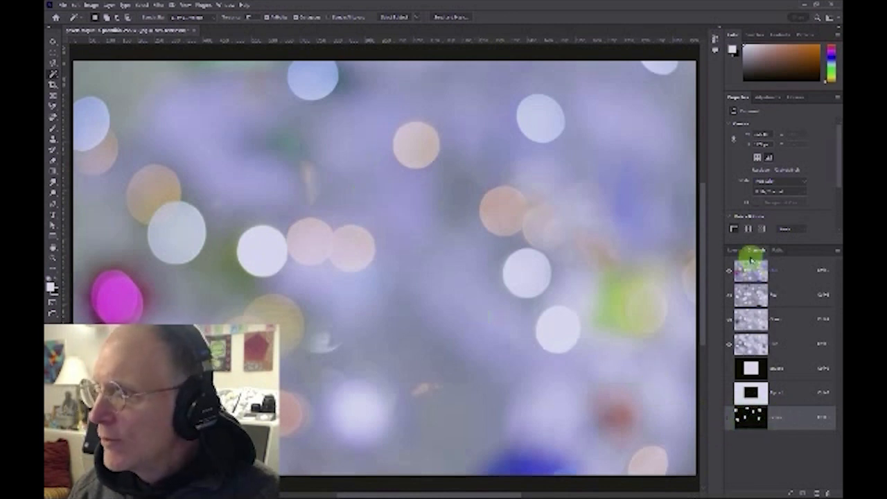
pyautogui.click(732, 250)
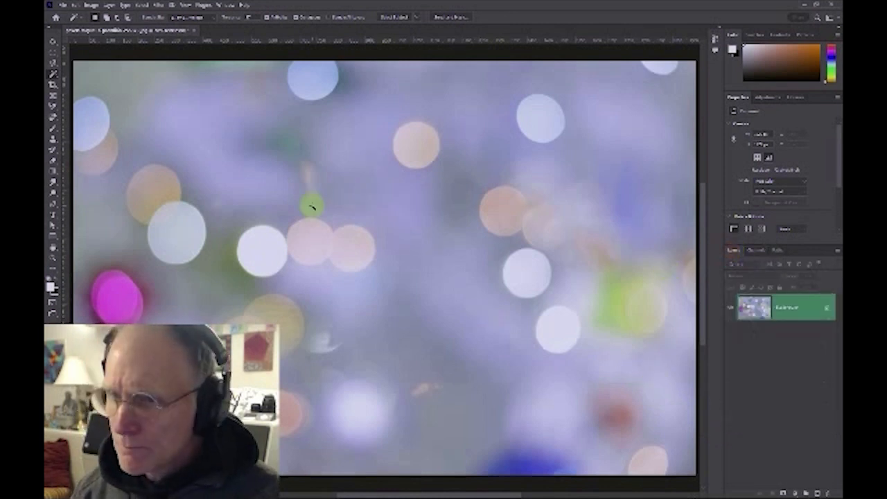